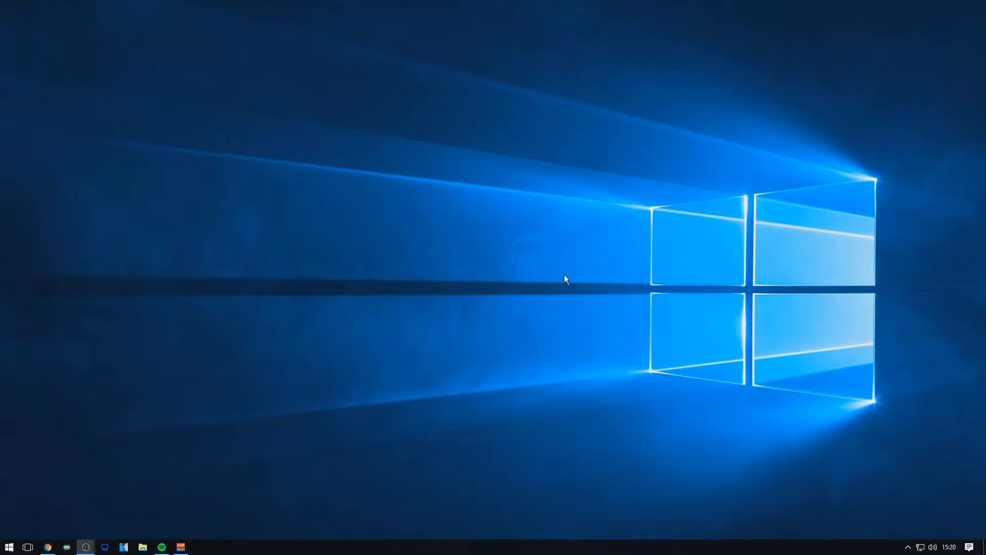
Bring up the OBS window and open its settings.
mouse_move(86, 547)
left_click(137, 520)
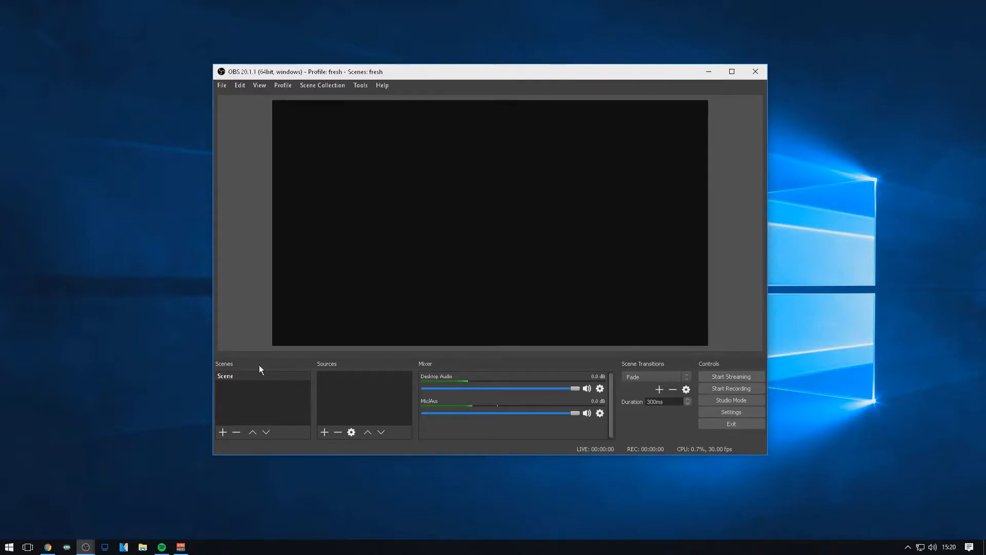
left_click(222, 86)
left_click(242, 125)
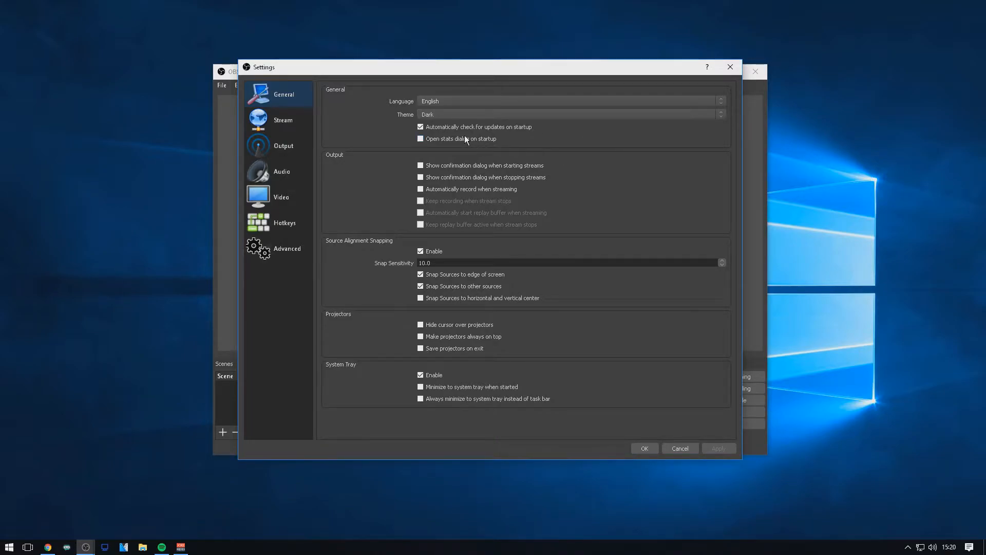
Try other interface themes and return to Dark, and look at the update-check and language options in the General settings.
left_click(422, 126)
left_click(426, 126)
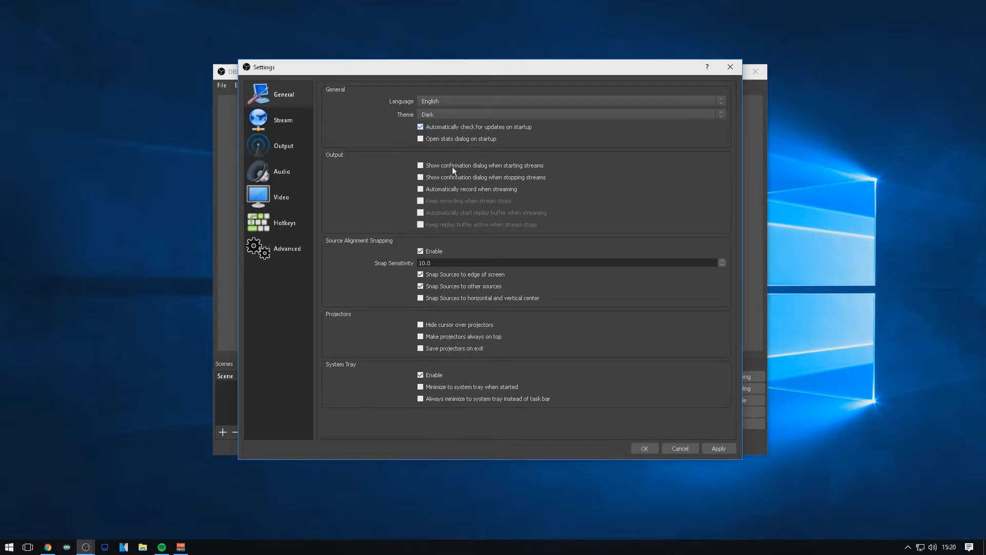
left_click(435, 114)
left_click(434, 121)
left_click(432, 114)
left_click(433, 130)
left_click(435, 114)
left_click(434, 121)
left_click(431, 104)
left_click(424, 101)
Choose EU: Stockholm, SE as the Twitch server in the Stream settings.
left_click(311, 125)
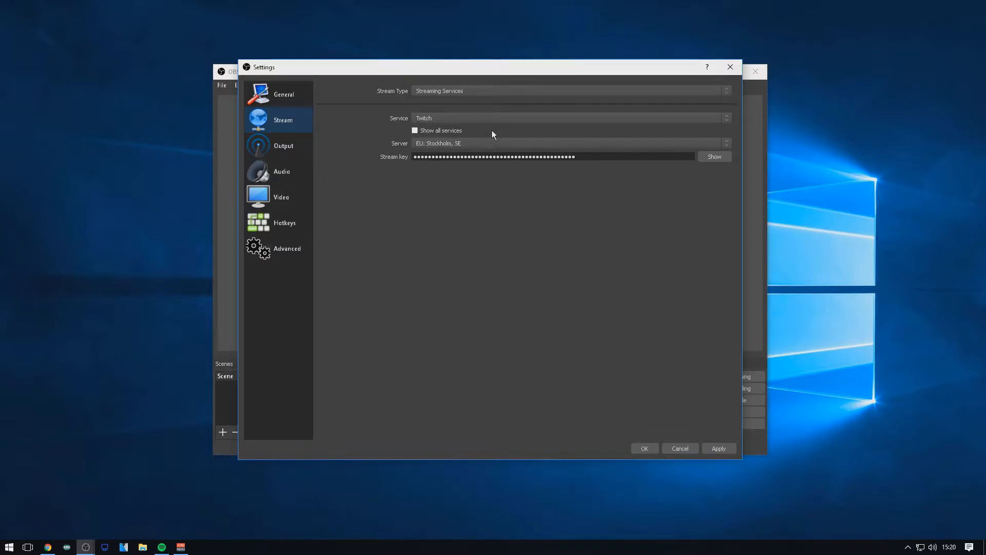
left_click(430, 143)
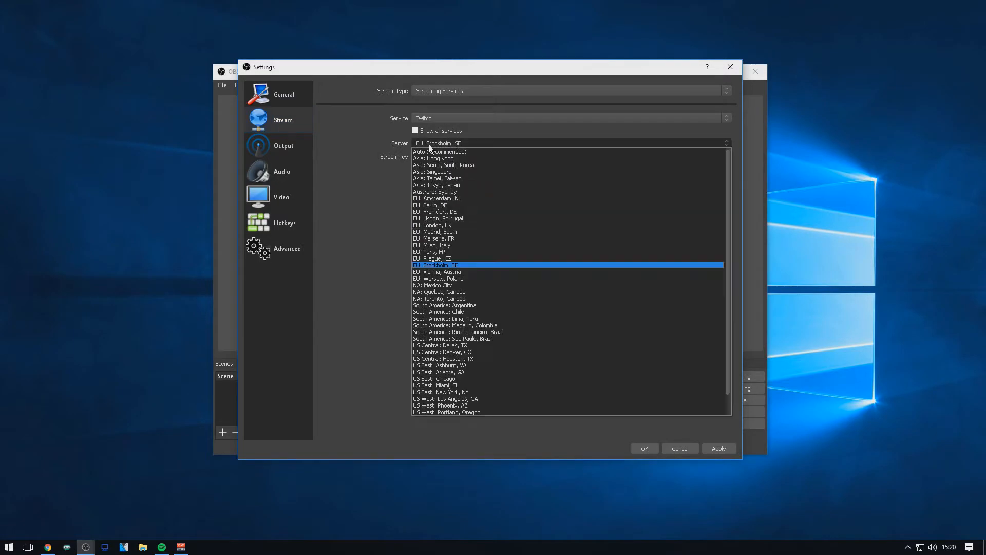
left_click(450, 265)
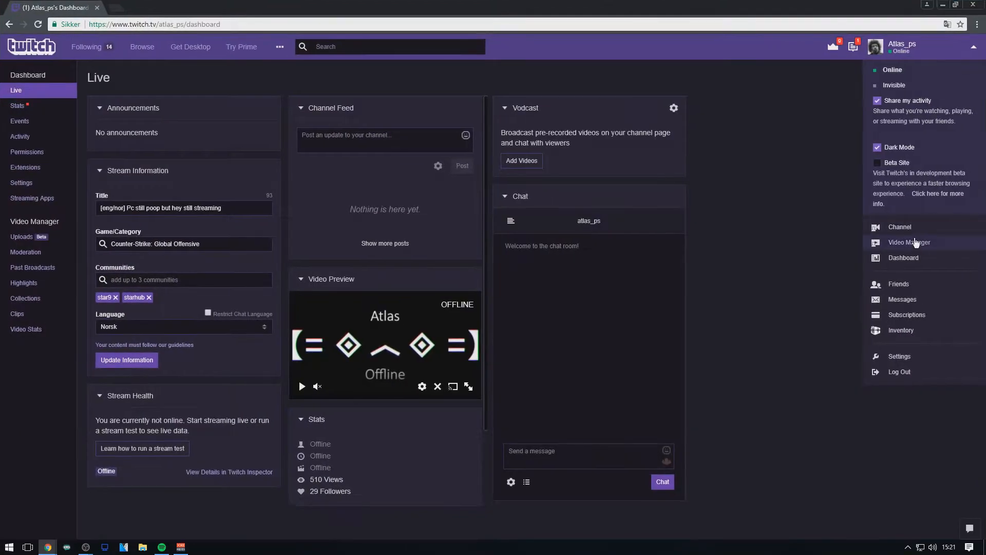
Open the channel settings from the Twitch dashboard to locate the stream key, and return to the Stream key field in OBS.
left_click(21, 184)
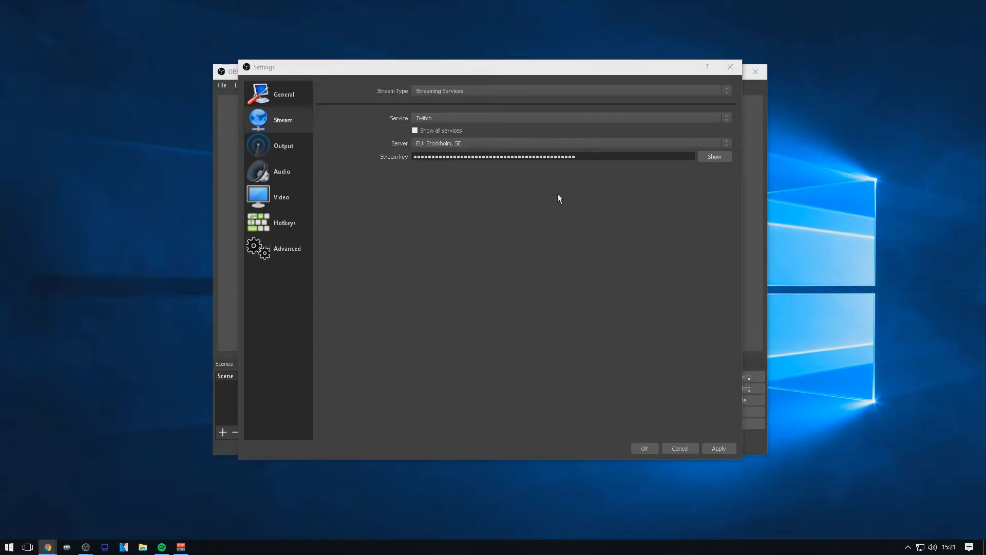
left_click(590, 160)
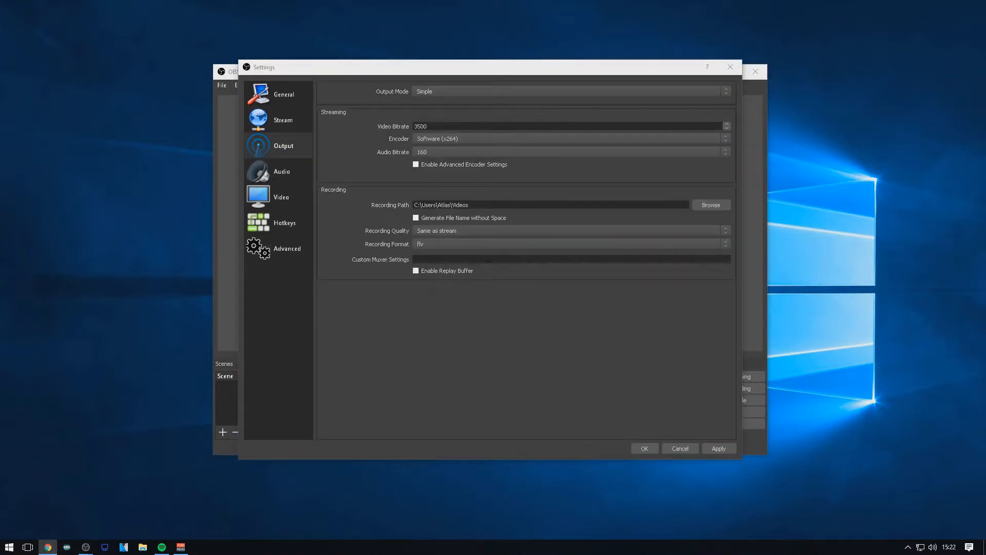
Switch to the browser and run a test on beta.speedtest.net with the speed unit set to Kbps.
left_click(433, 127)
double_click(433, 127)
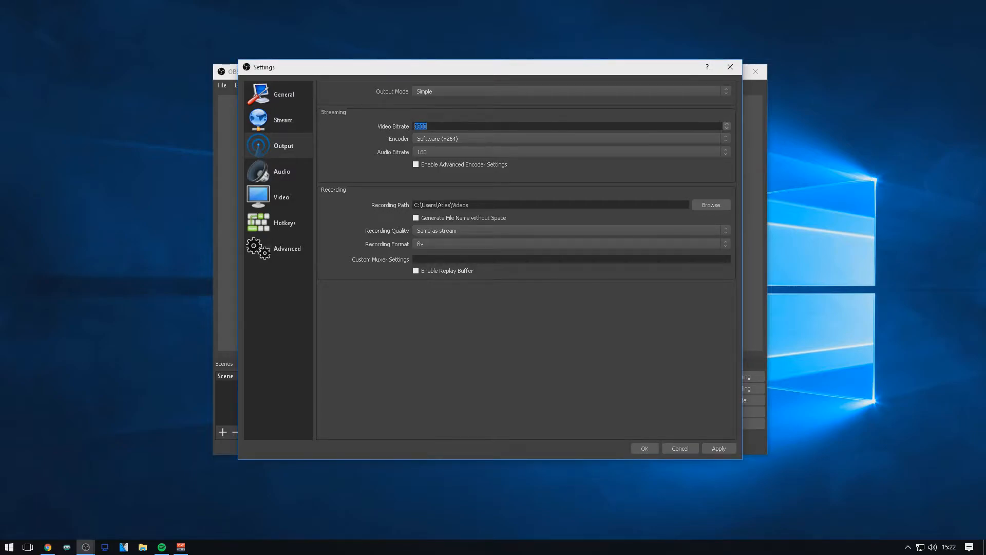
key("alt+Tab")
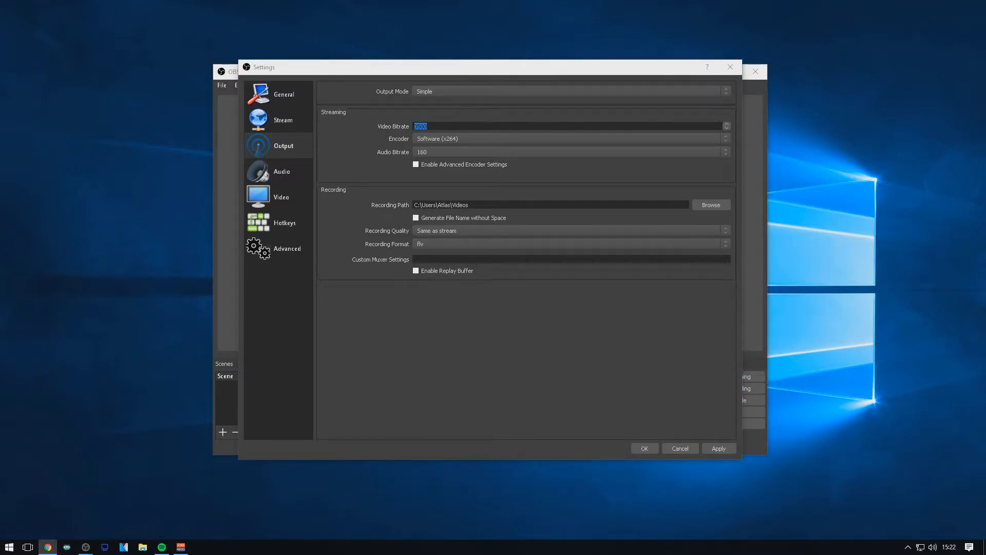
left_click_drag(985, 6, 580, 4)
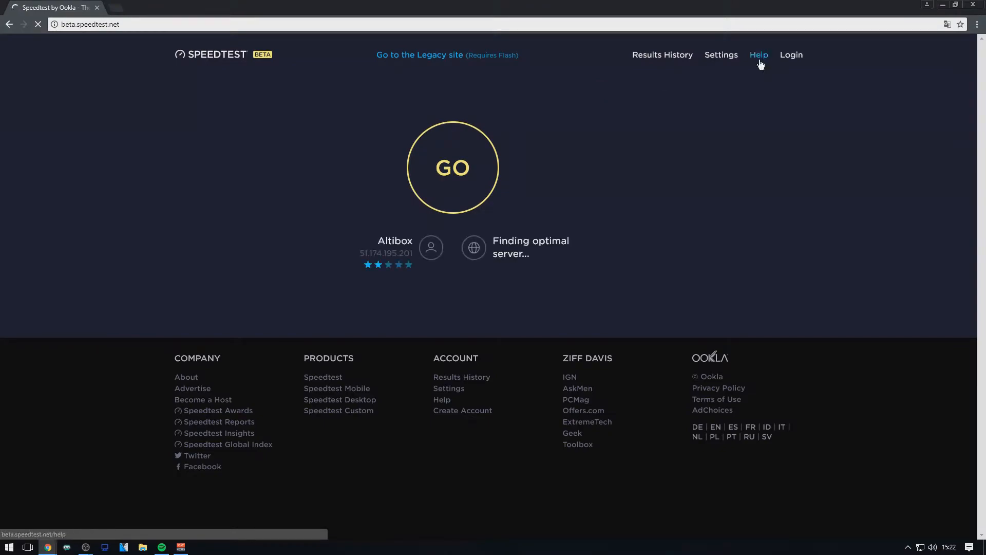
left_click(724, 57)
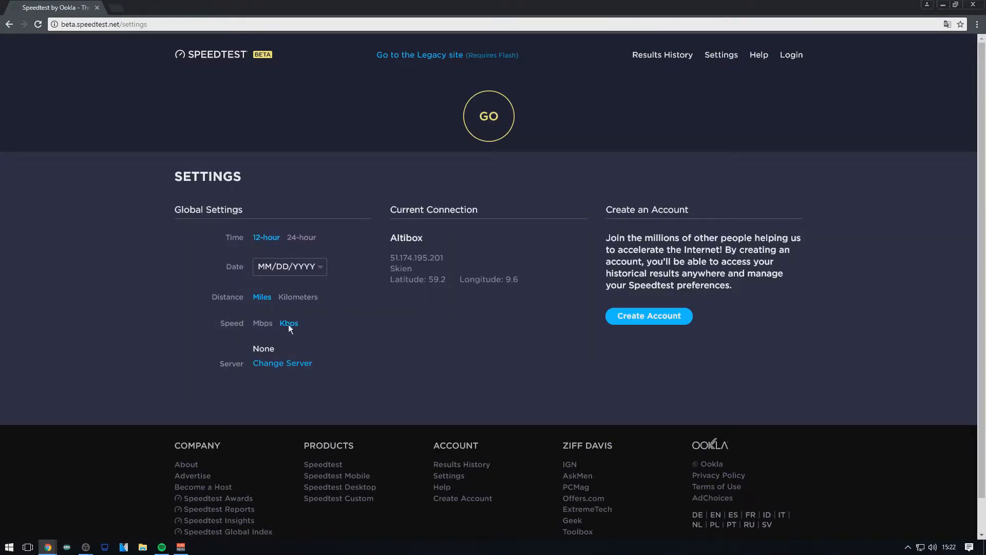
left_click(491, 134)
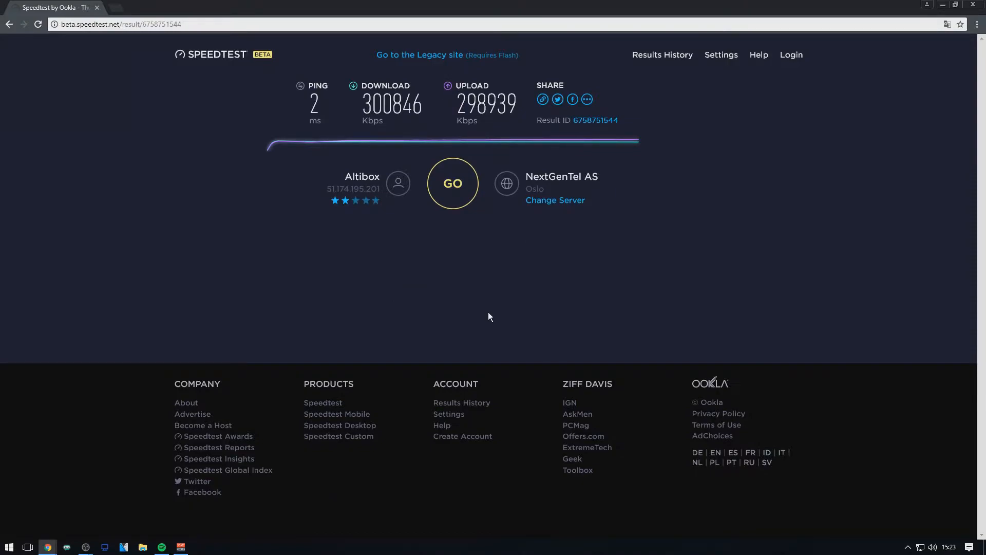
Examine the upload speed in the speed test result to judge a suitable streaming bitrate.
left_click_drag(455, 106, 517, 105)
left_click(460, 103)
left_click_drag(453, 106, 494, 105)
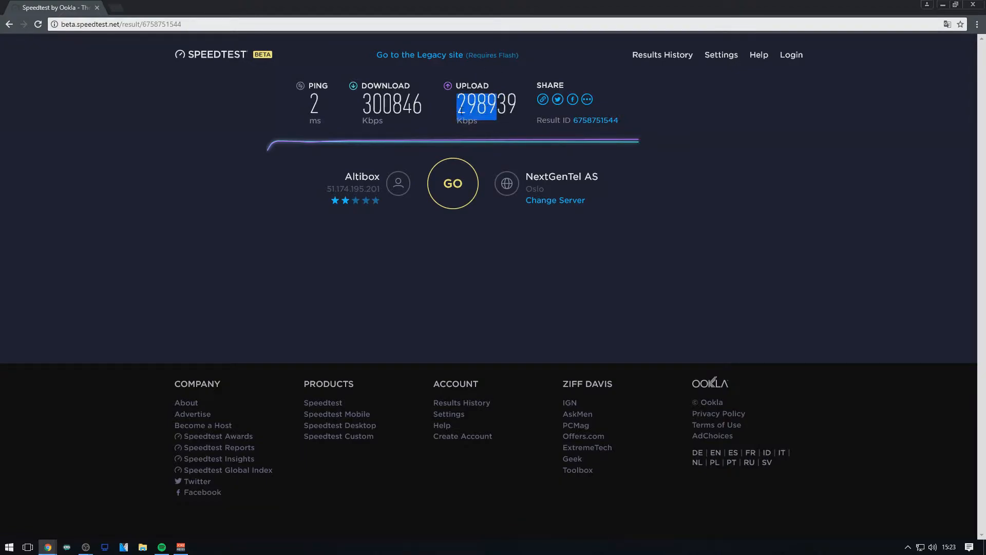
left_click(457, 107)
left_click_drag(457, 107, 496, 107)
left_click(462, 107)
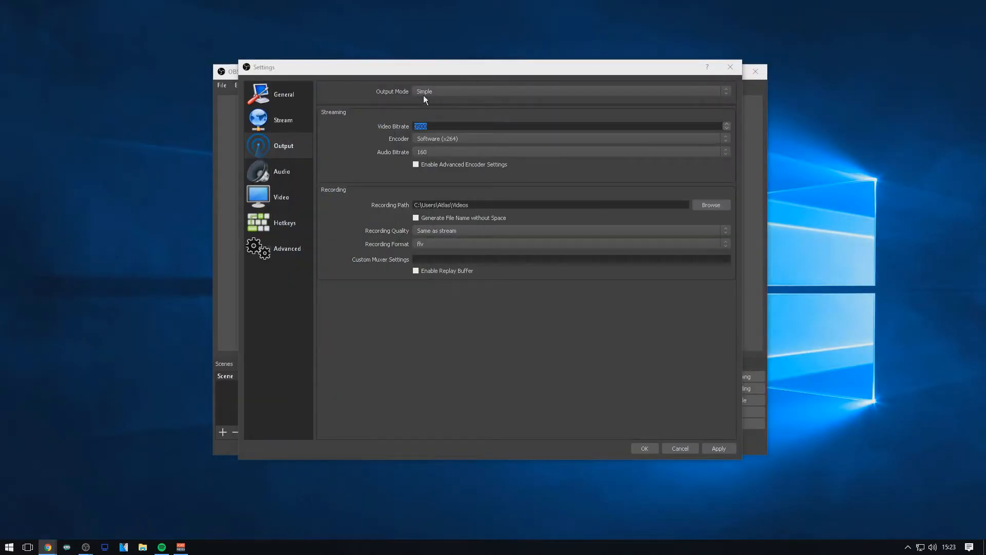
Return to the OBS Output settings and set the streaming video bitrate to 3500.
left_click(359, 117)
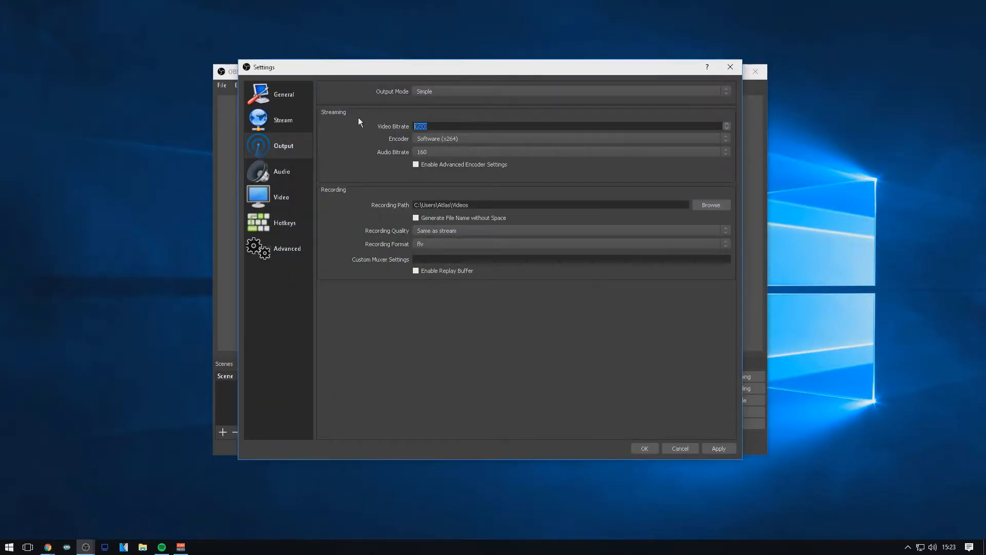
type("25")
type("00")
key("ctrl+a")
key("BackSpace")
type("20")
key("BackSpace")
key("BackSpace")
type("3500")
type("250030")
key("BackSpace")
key("BackSpace")
key("BackSpace")
key("BackSpace")
key("BackSpace")
Select the Software (x264) encoder and an audio bitrate of 160 for streaming.
left_click(433, 142)
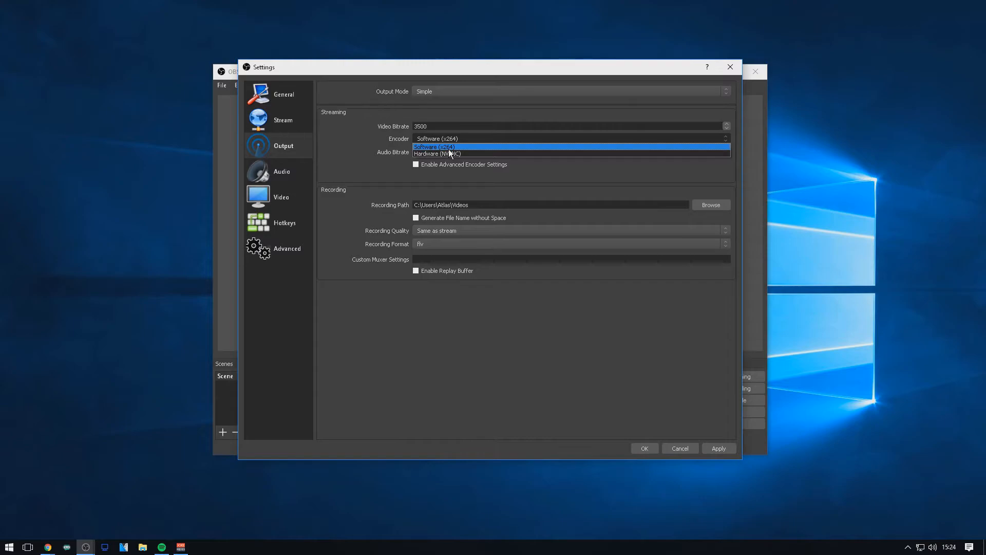
left_click(447, 147)
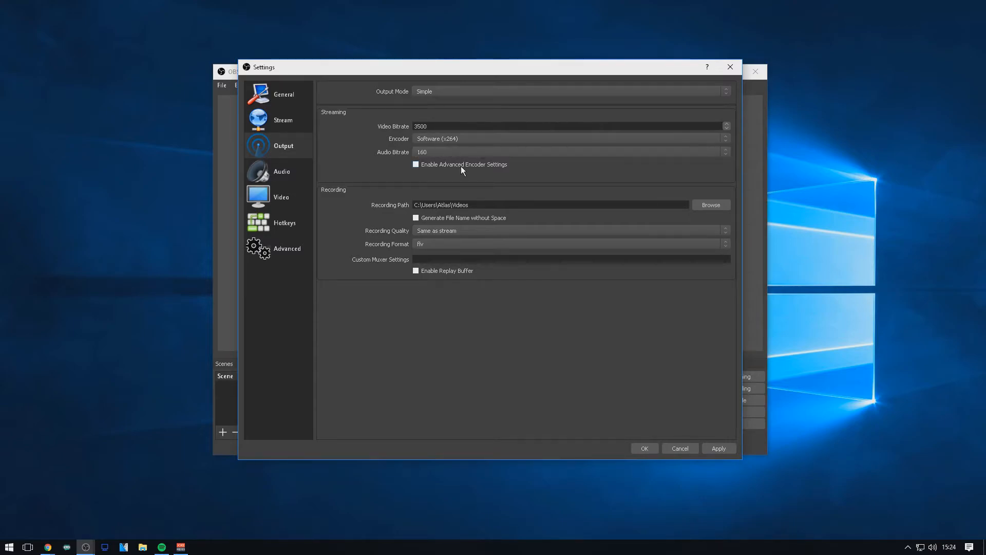
left_click(434, 153)
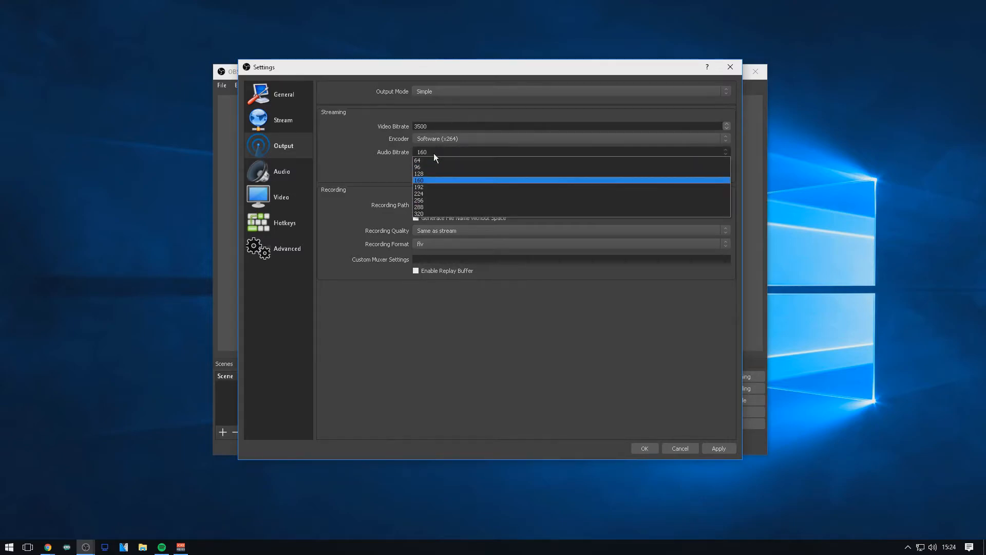
left_click(421, 183)
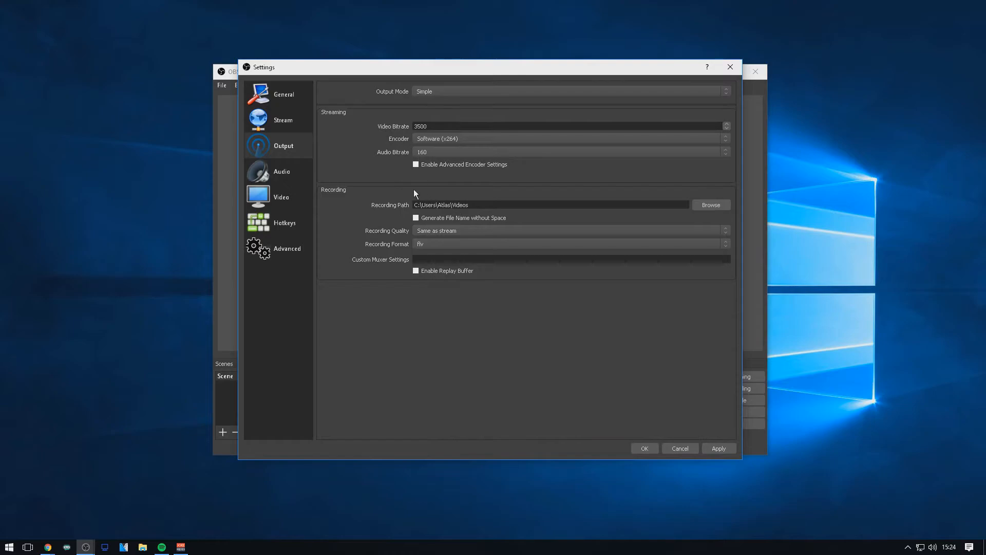
Set the desktop audio device to Høyttalere (Avid Fast Track Solo) and review the sample rate, channel and microphone choices.
left_click(288, 173)
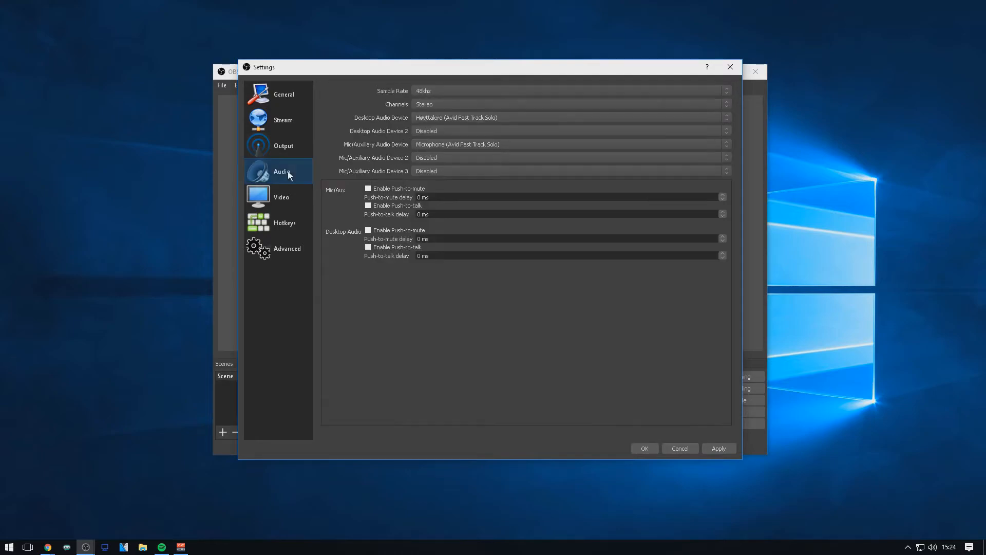
left_click(426, 93)
left_click(424, 107)
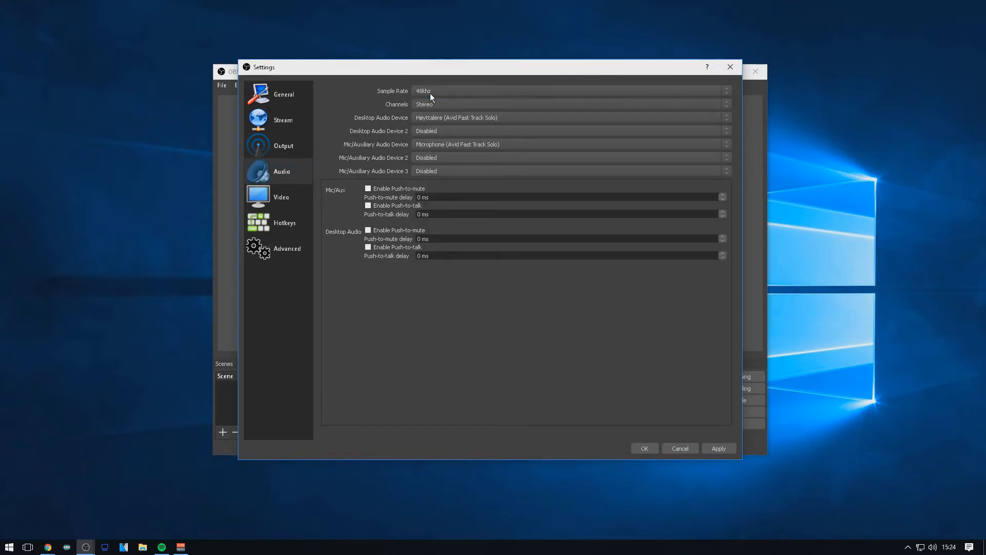
left_click(432, 121)
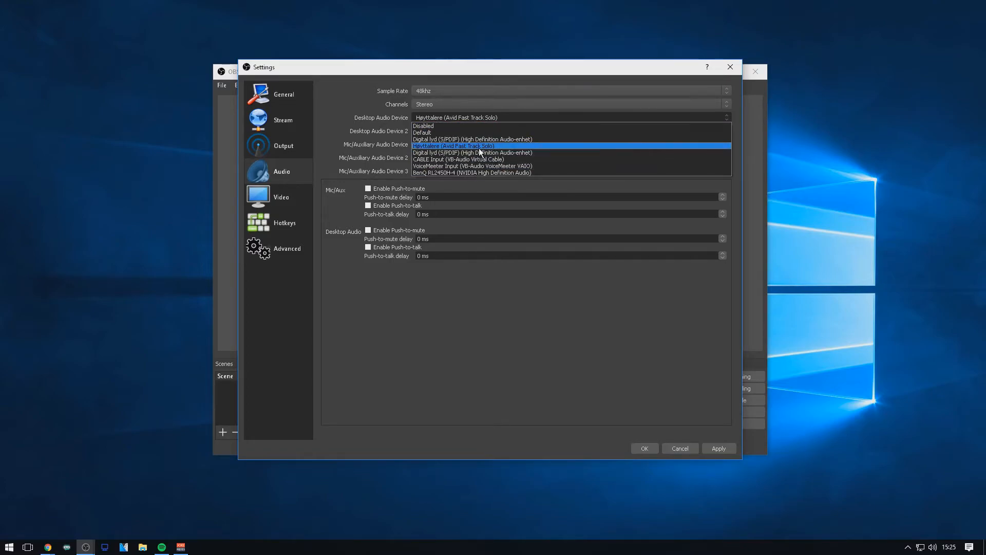
left_click(479, 146)
left_click(439, 142)
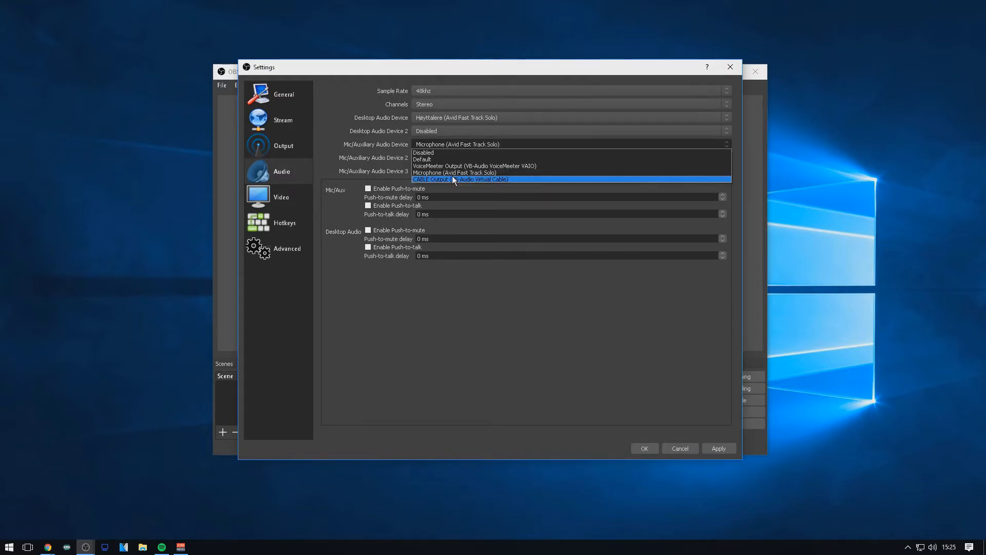
left_click(458, 314)
Review the canvas and output resolutions in the Video settings and choose the Lanczos (Sharpened scaling, 32 samples) downscale filter.
left_click(288, 201)
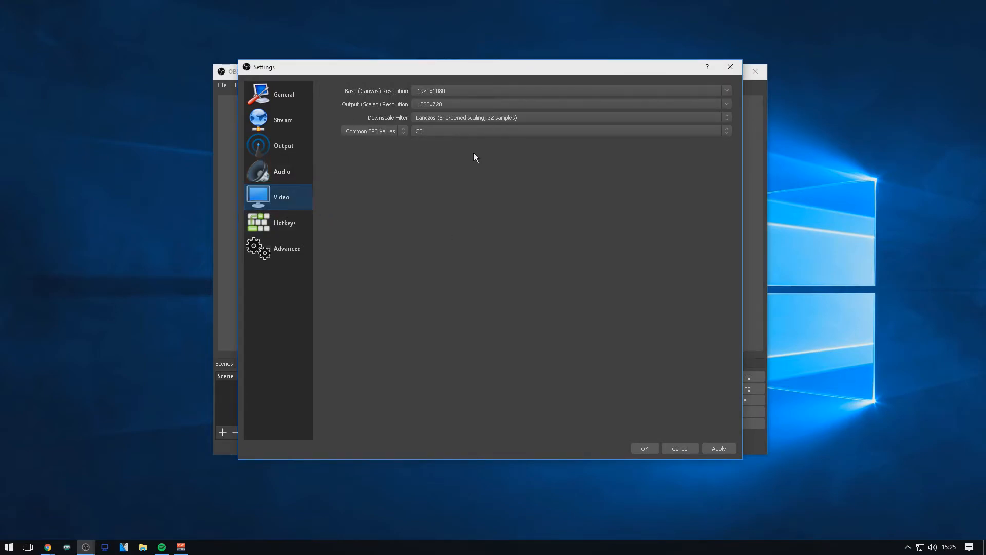
left_click_drag(448, 91, 415, 91)
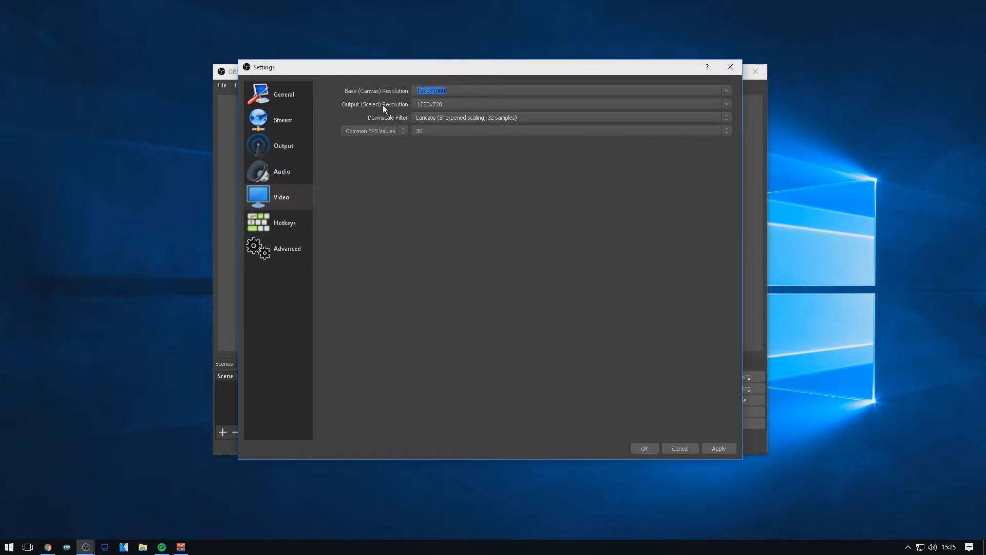
left_click(514, 105)
left_click(725, 106)
left_click(723, 119)
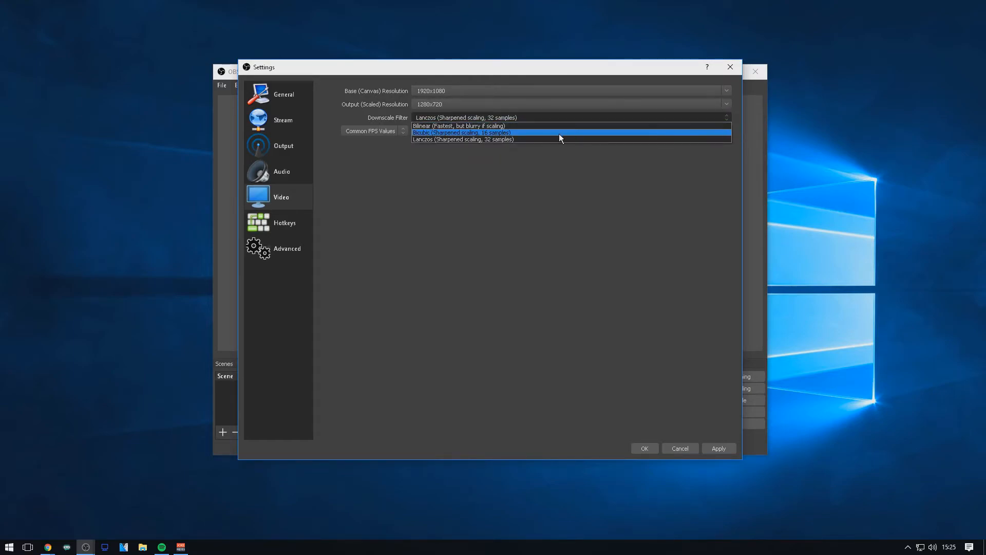
left_click(488, 139)
left_click(440, 119)
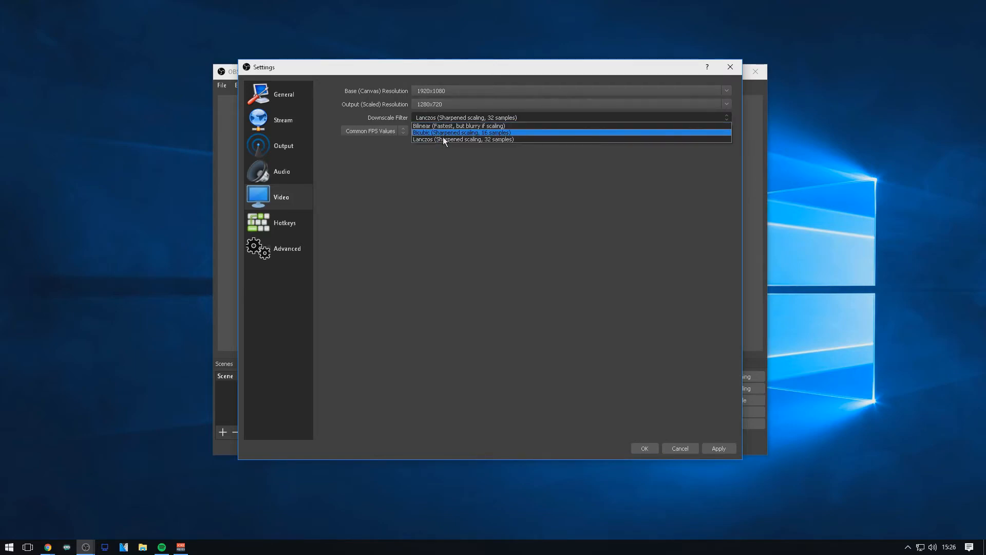
left_click(444, 139)
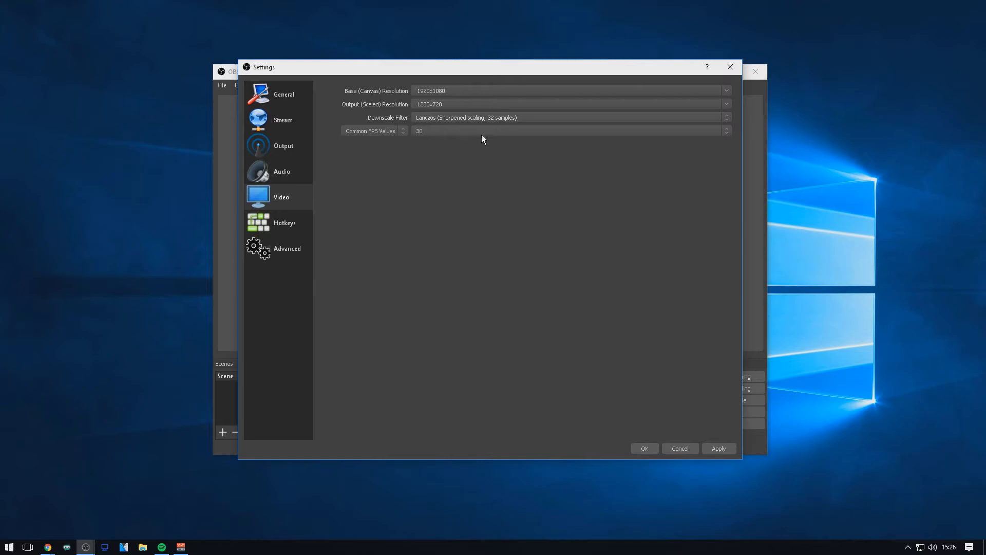
Set the common FPS value to 60 in the Video settings.
left_click(595, 132)
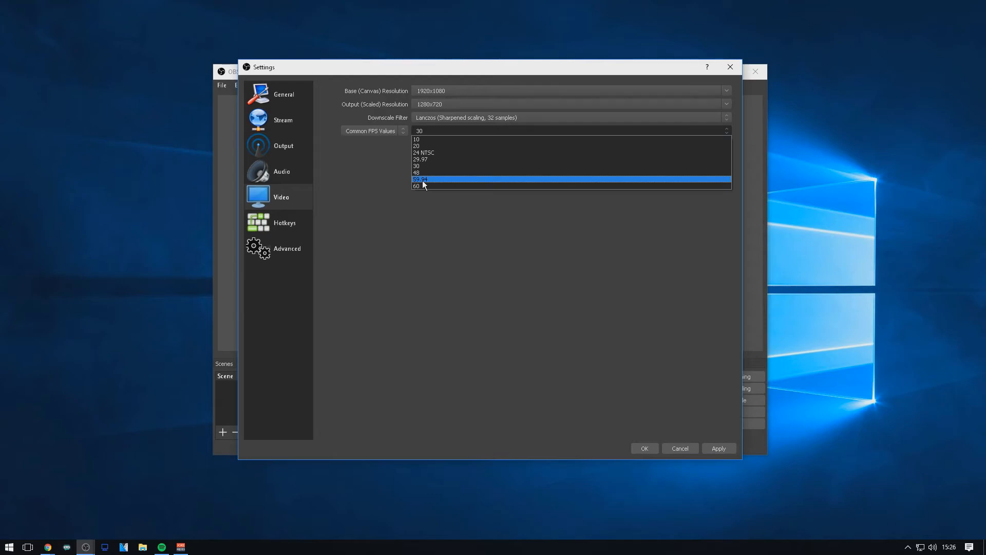
left_click(481, 214)
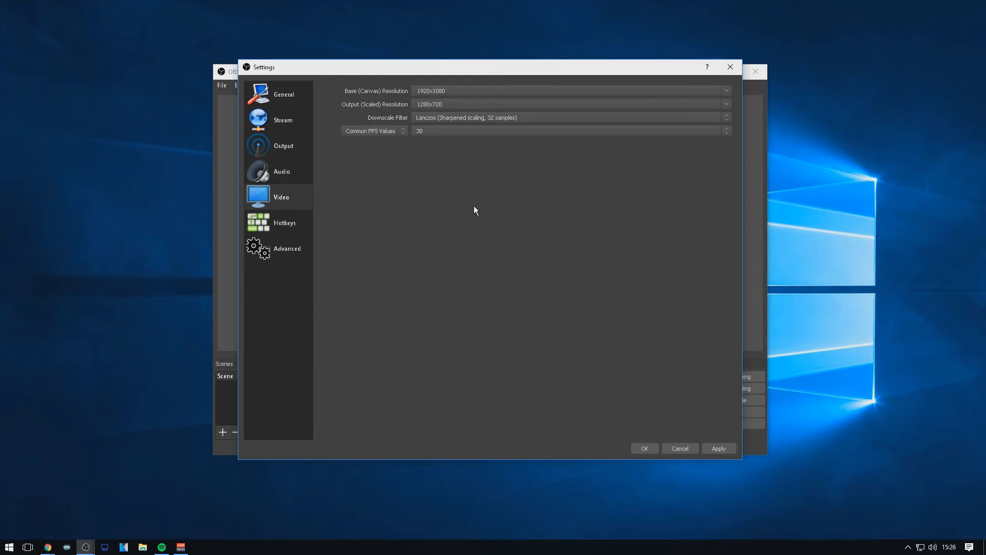
left_click(430, 133)
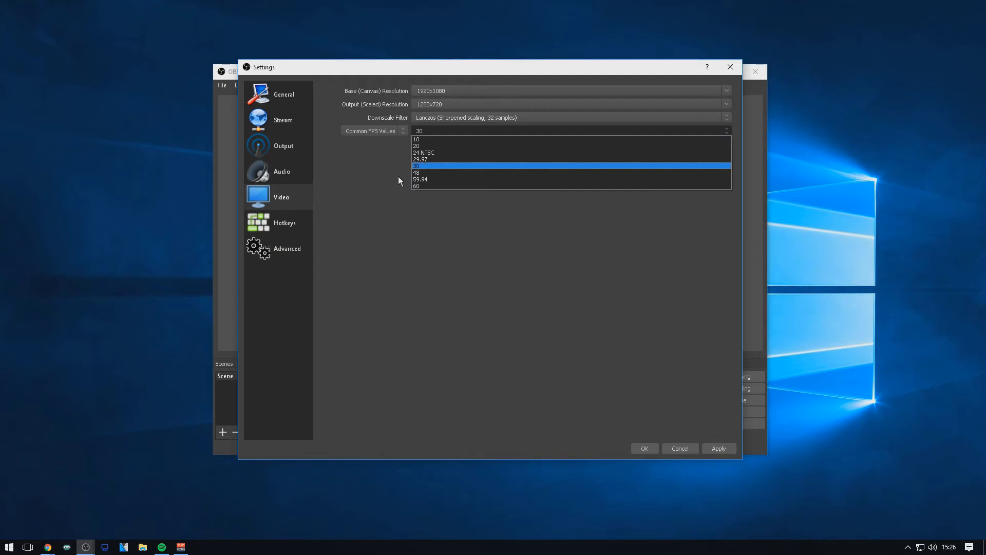
left_click(418, 185)
left_click(427, 133)
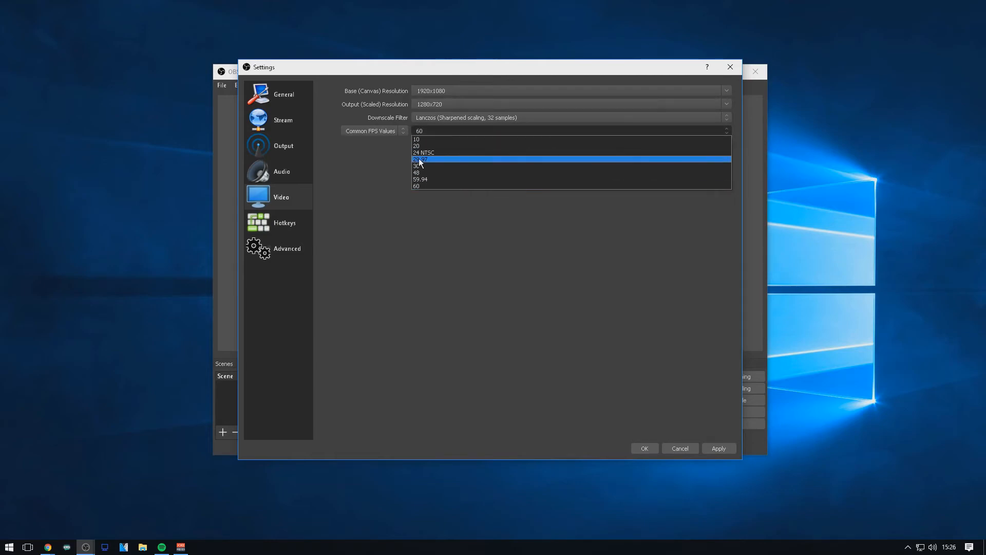
Set the process priority to High in the Advanced settings and save all the settings.
left_click(285, 224)
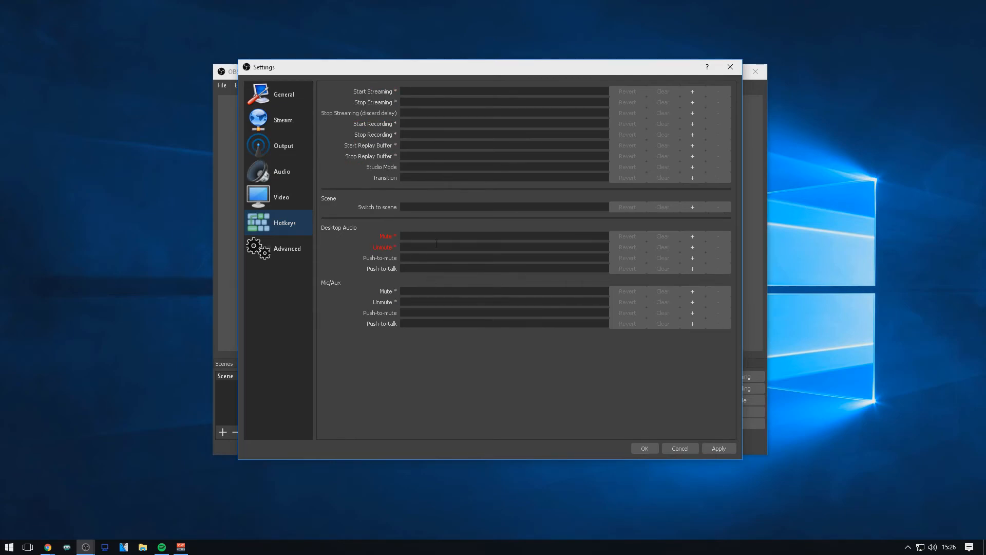
left_click(281, 248)
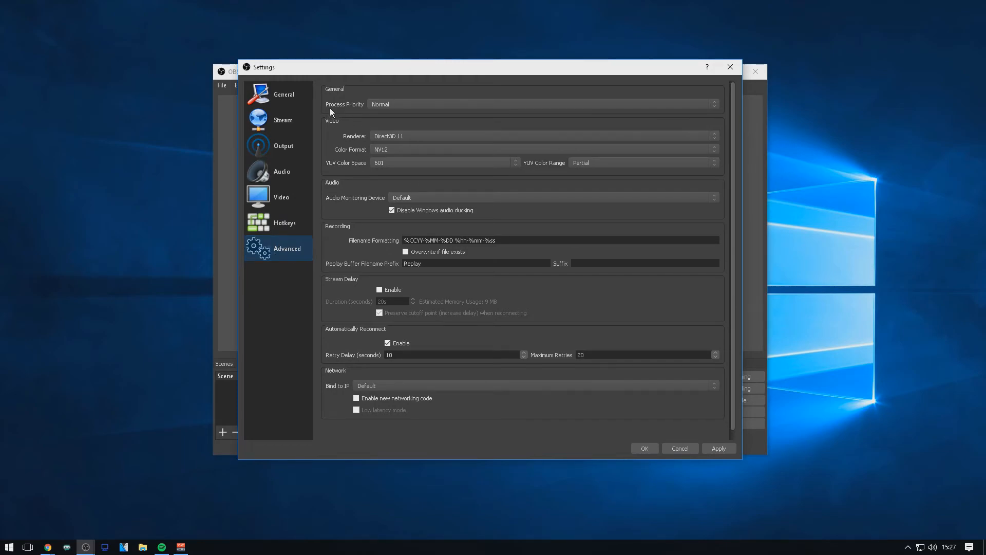
left_click(386, 104)
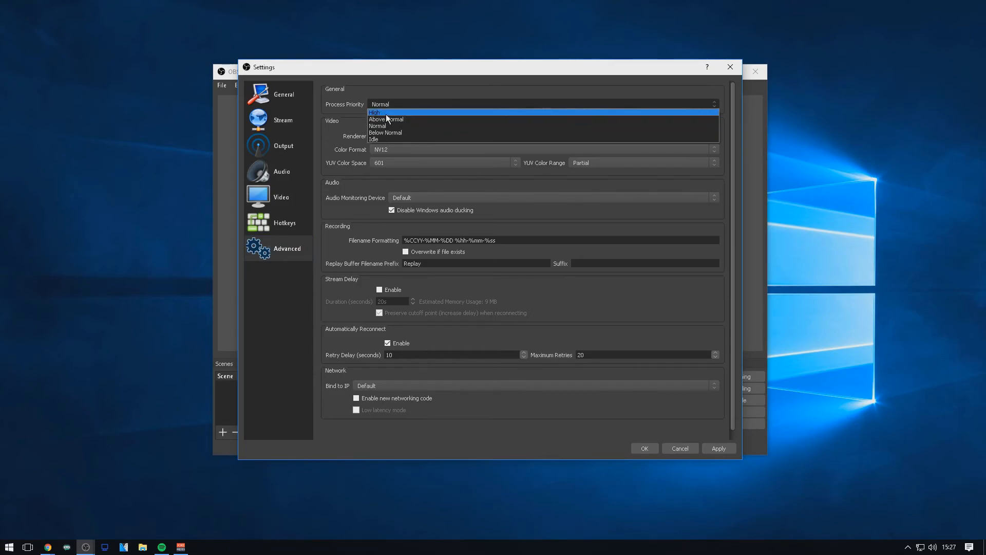
left_click(387, 113)
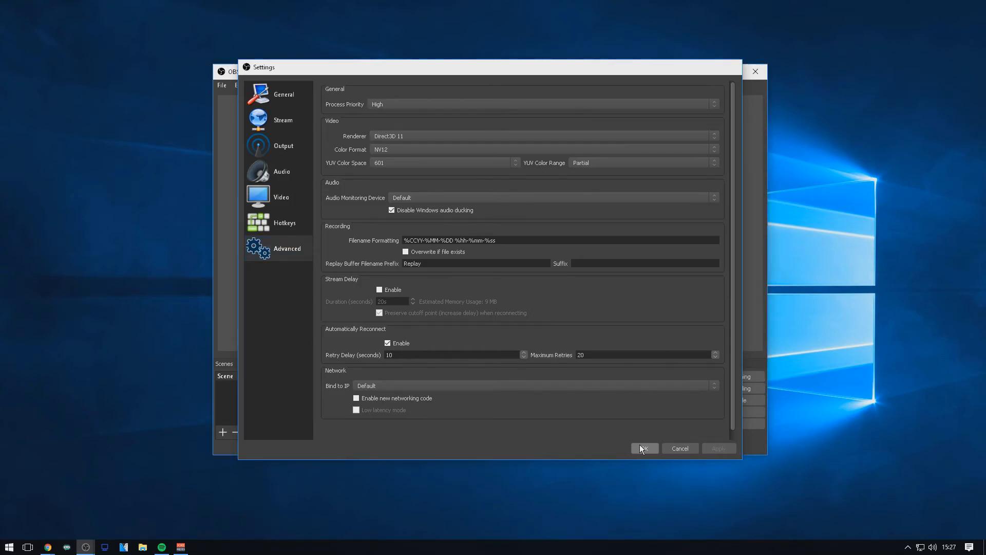
left_click(642, 447)
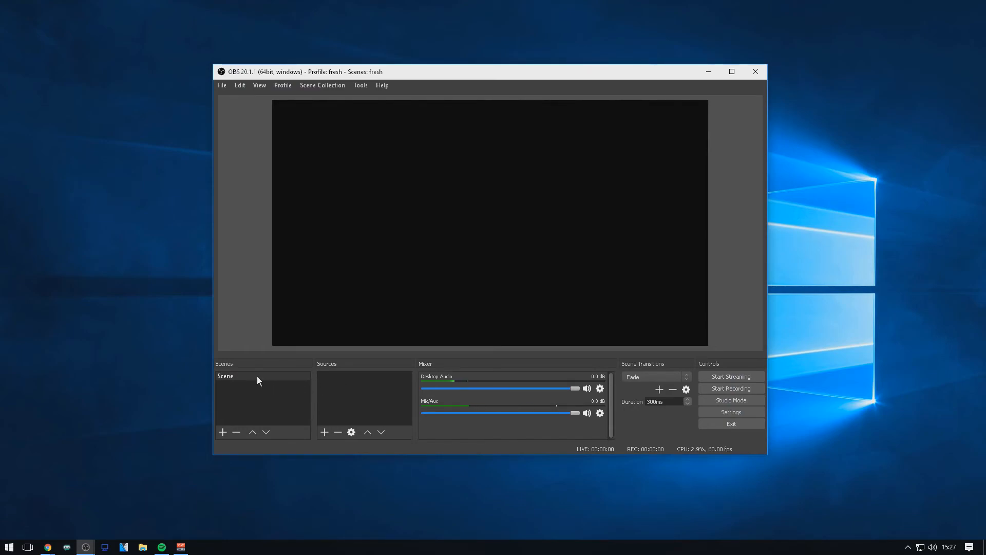
Add a scene named Scene 2 and create a new source named Game Capture in it.
left_click(223, 432)
left_click(463, 287)
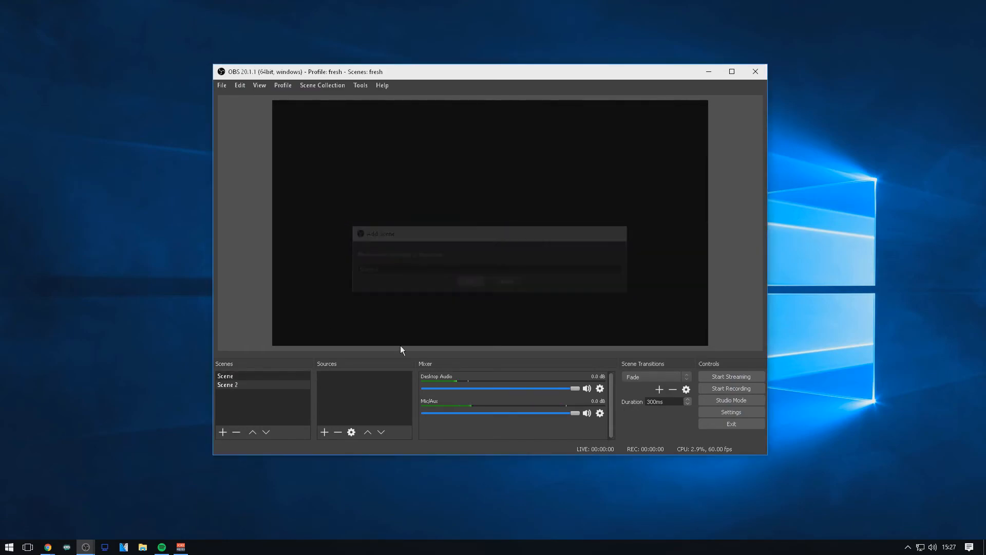
right_click(324, 397)
mouse_move(371, 404)
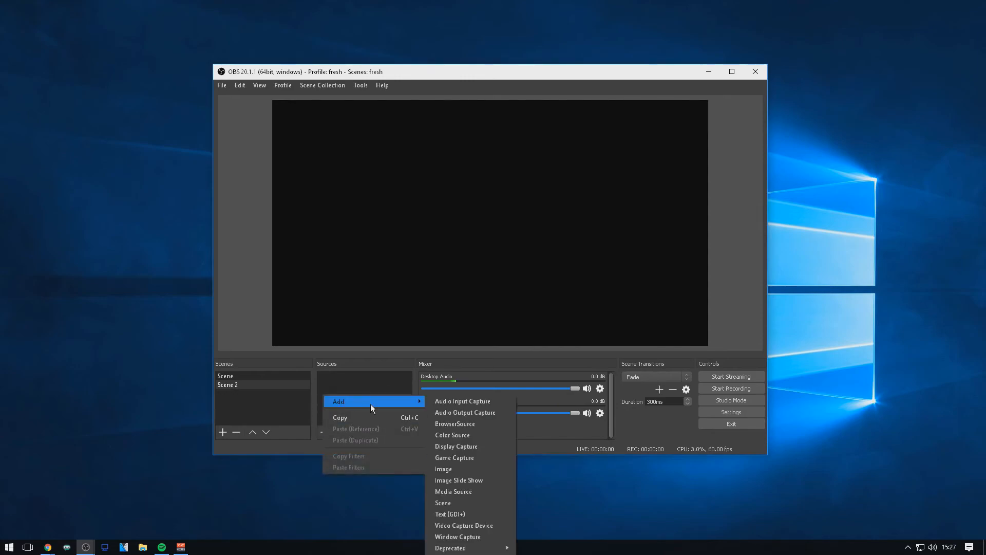
left_click(464, 458)
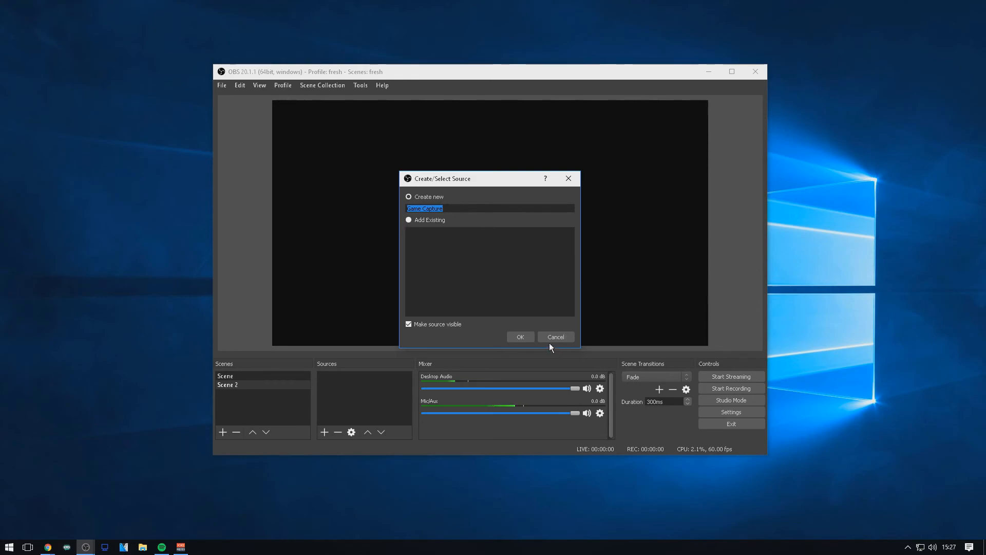
left_click(518, 338)
Keep the Game Capture mode at Capture any fullscreen application and enable Force Scaling with a scale resolution 1920 pixels wide.
left_click(410, 316)
left_click(410, 316)
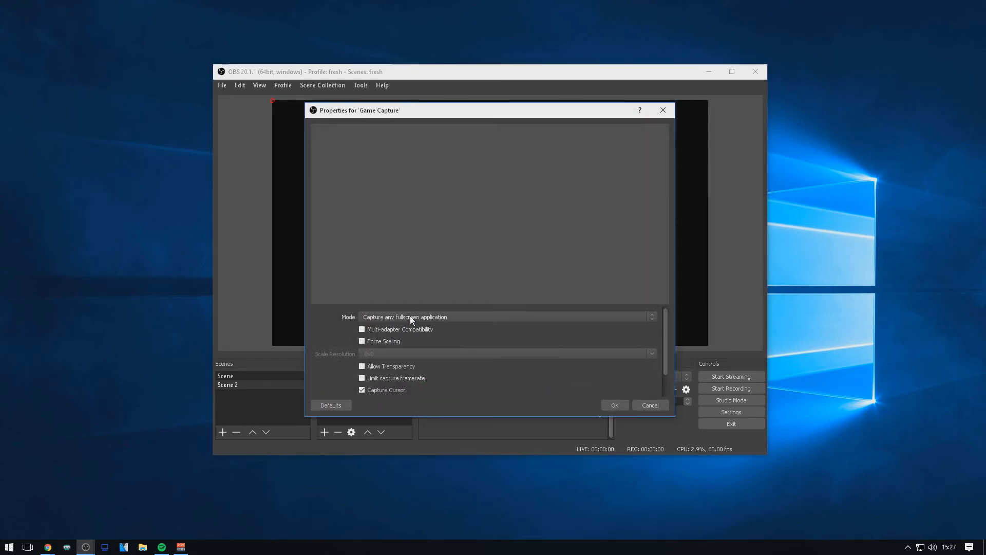
left_click(363, 341)
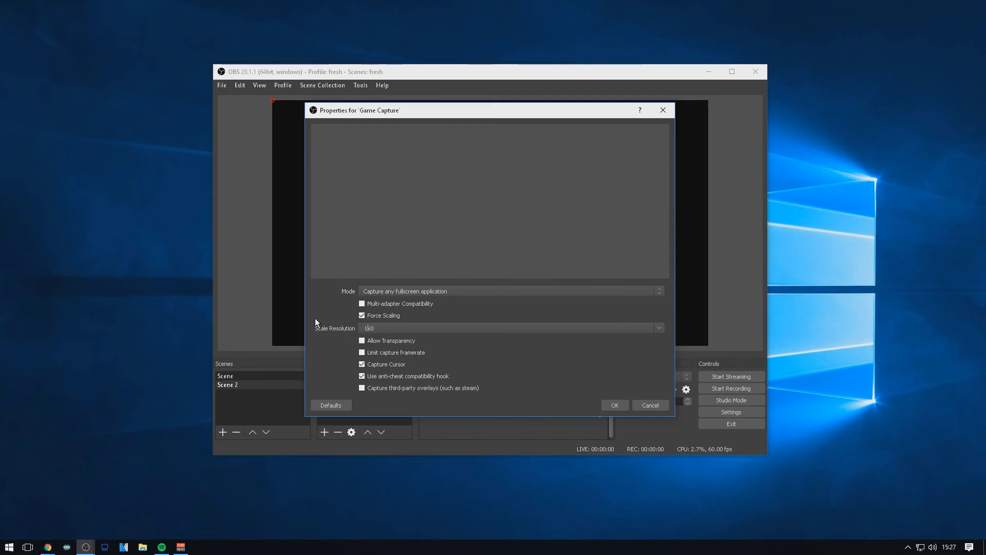
type("1920x1080")
Toggle the Capture Cursor and anti-cheat compatibility hook options and accept the Game Capture properties.
left_click(362, 364)
left_click(362, 376)
left_click(615, 406)
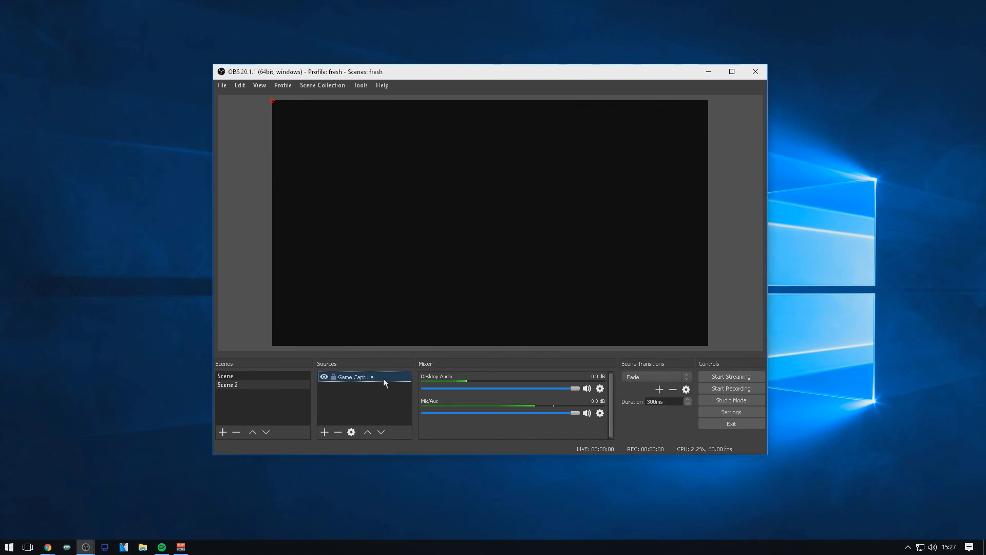